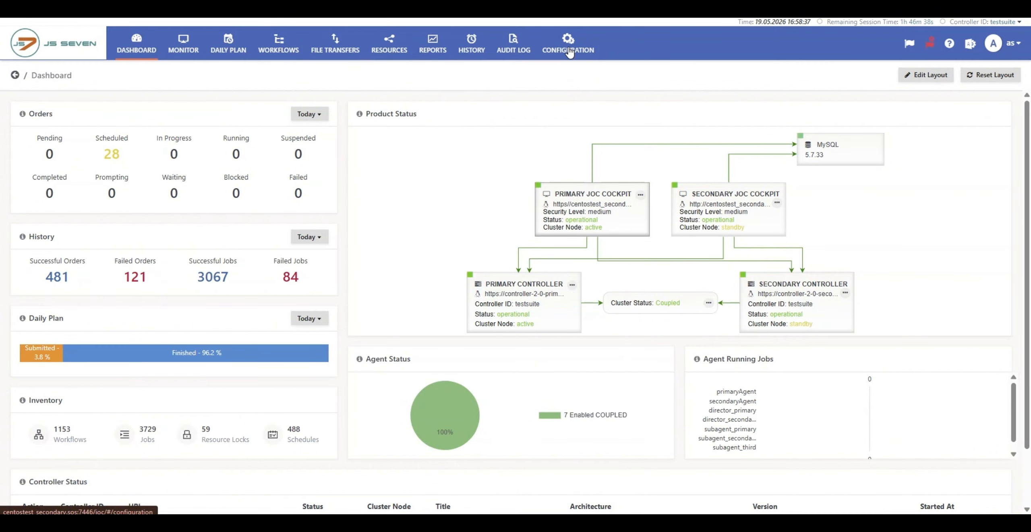
Step: Open the schedule sample_deploy_schdedule from the Schedules of the inventory folder /Users/as/Context_Video
click(568, 51)
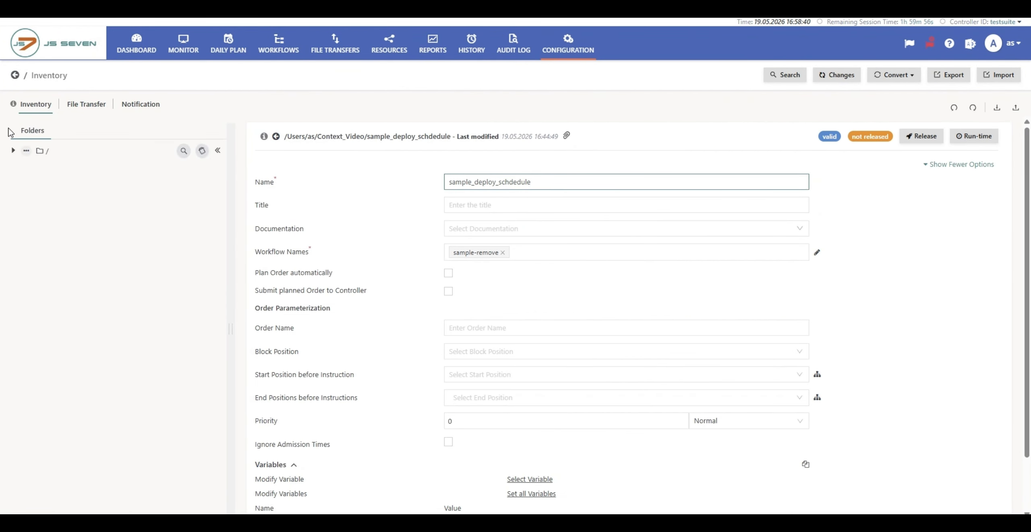
click(12, 151)
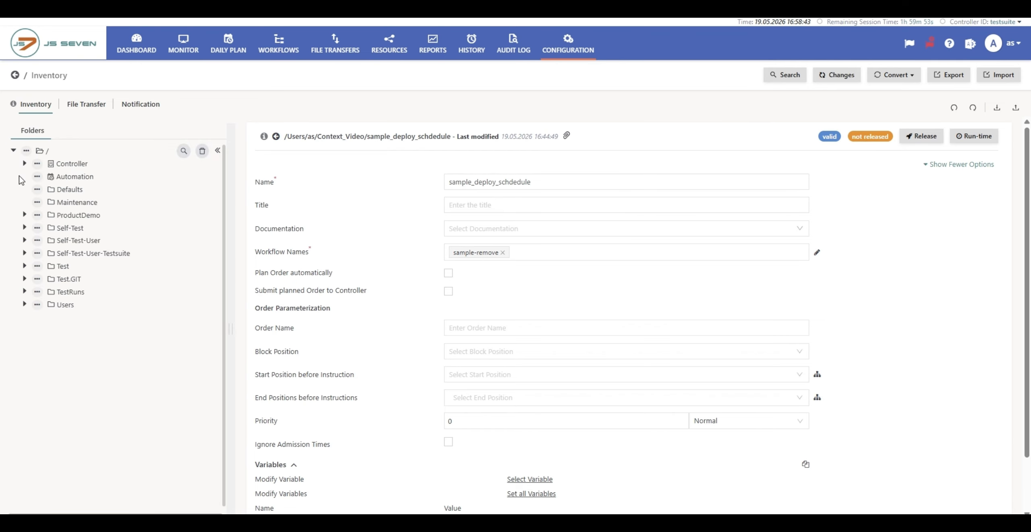
click(25, 304)
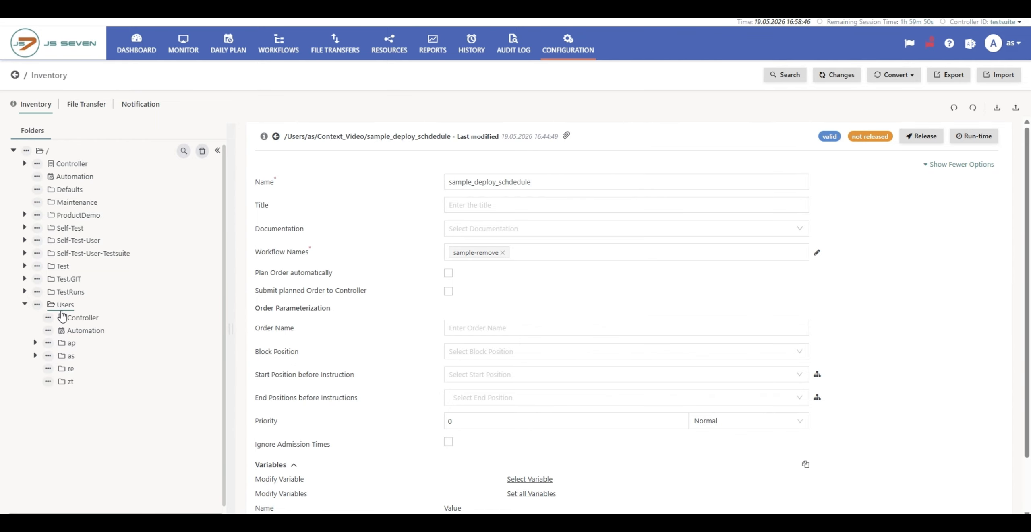
click(70, 359)
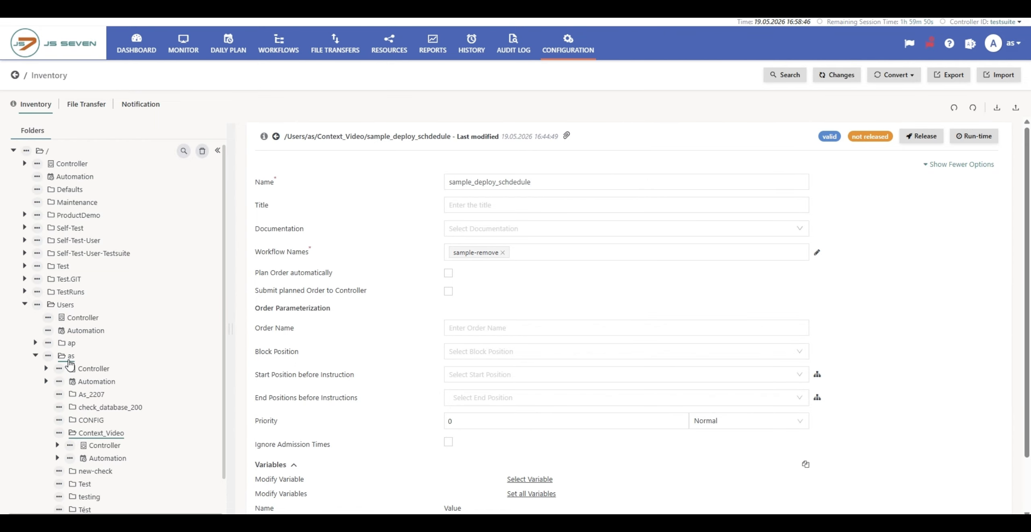
click(94, 436)
click(99, 462)
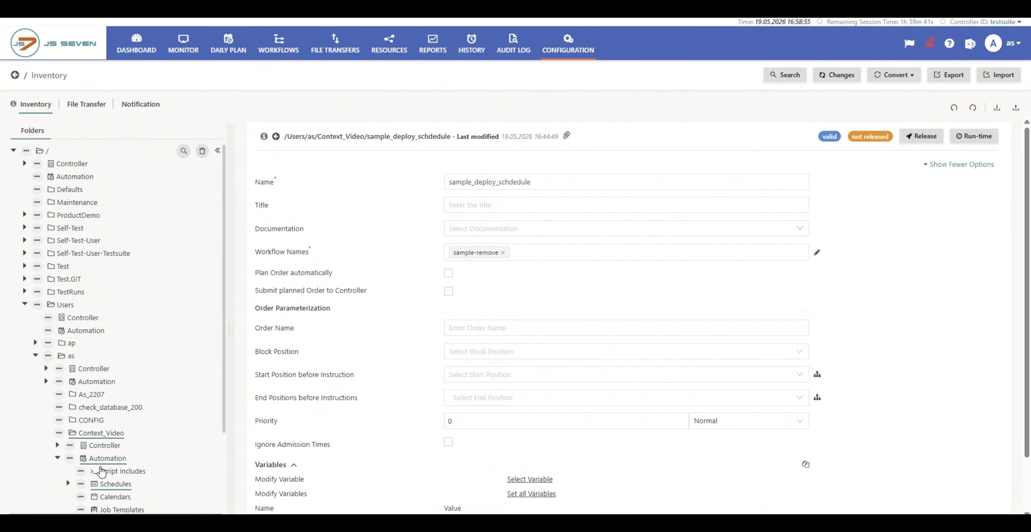
click(104, 484)
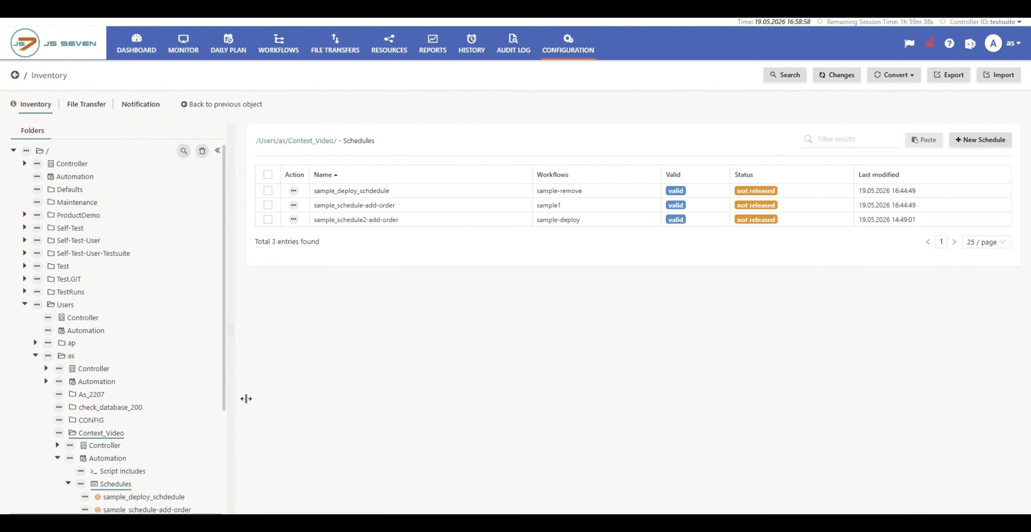
click(358, 191)
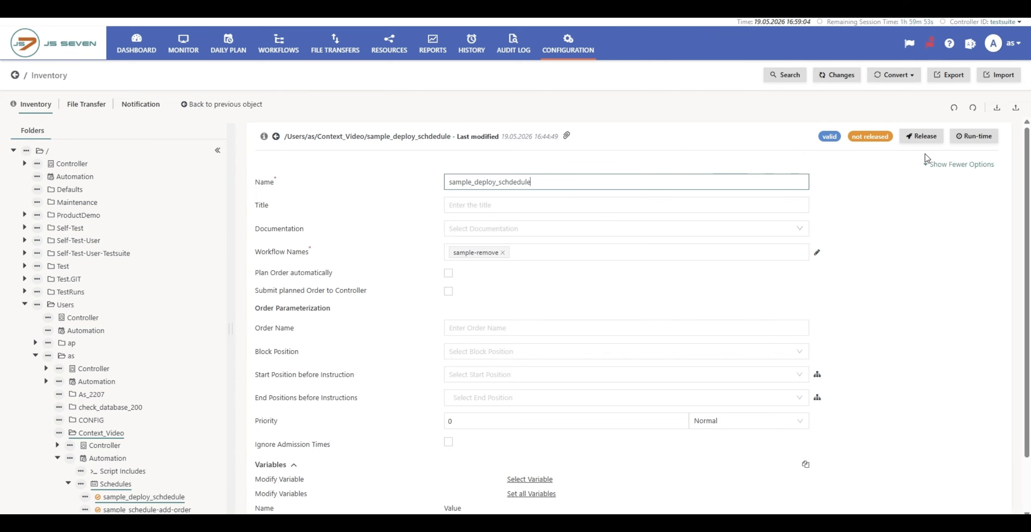
click(928, 141)
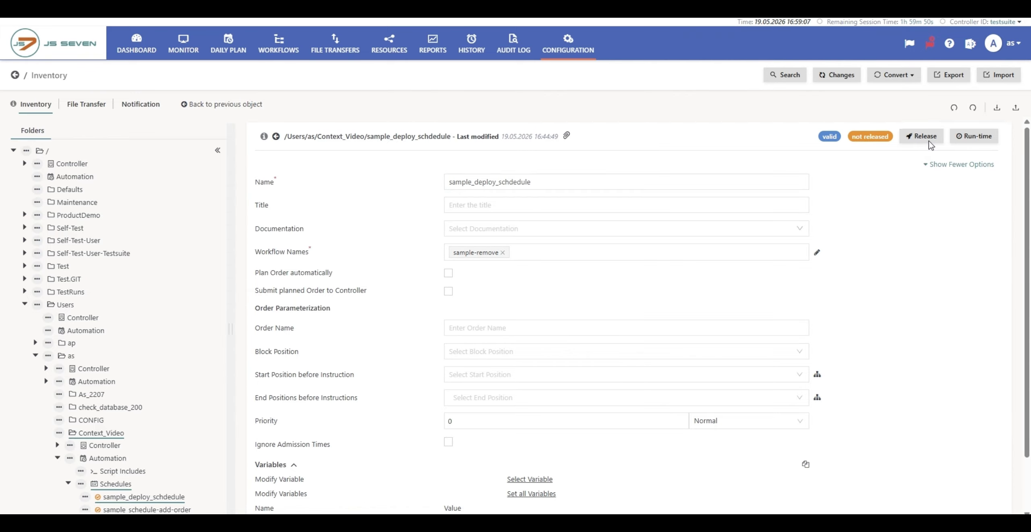
click(925, 137)
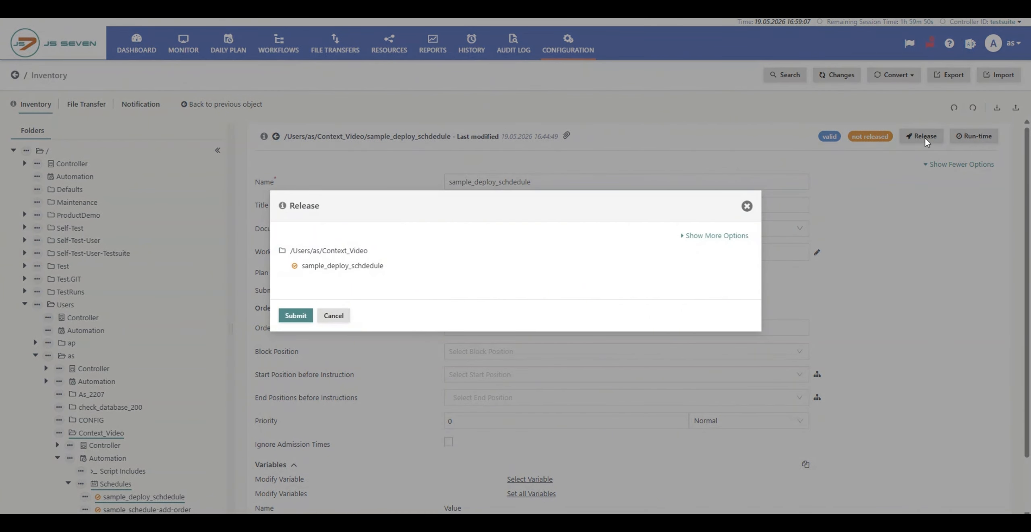
click(747, 206)
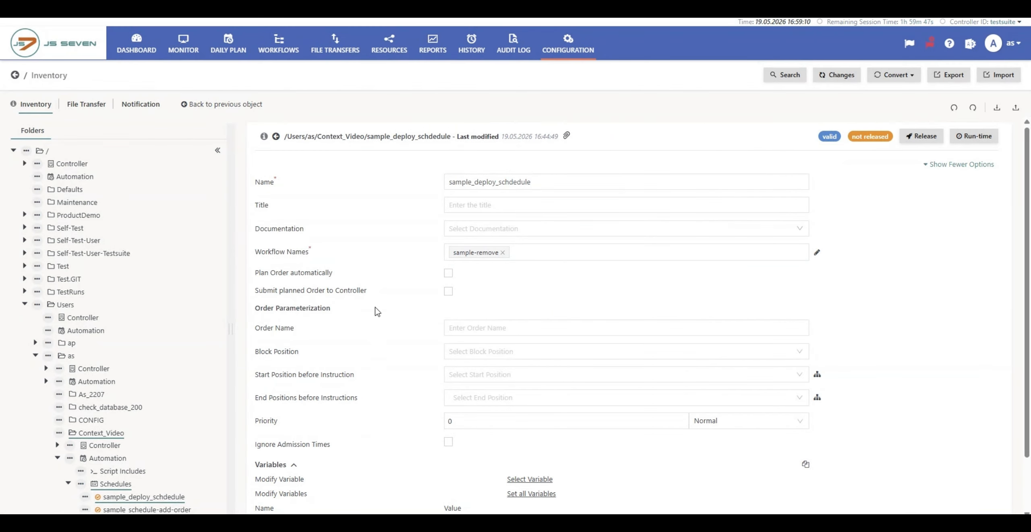
Step: Bring up the release settings for the deploy schedule in the Context_Video folder
click(85, 497)
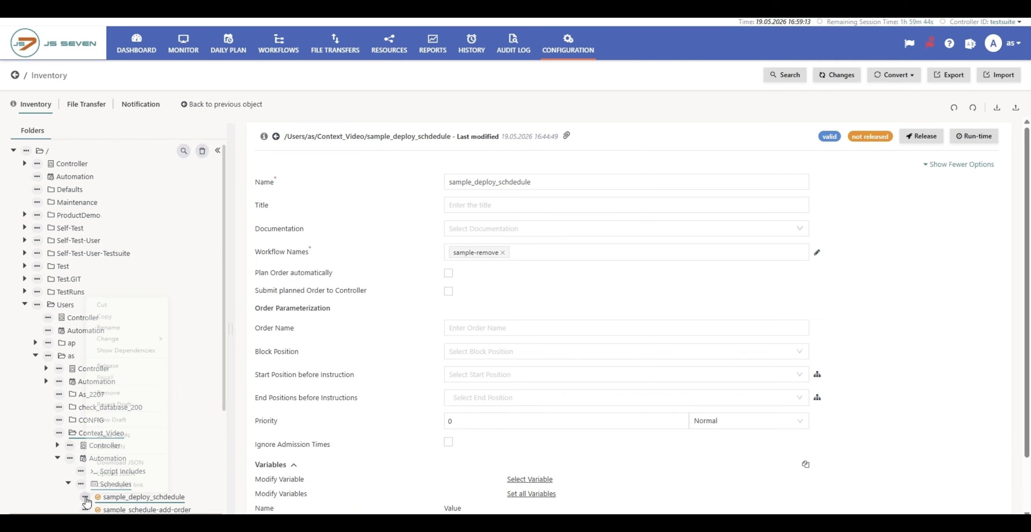
click(104, 347)
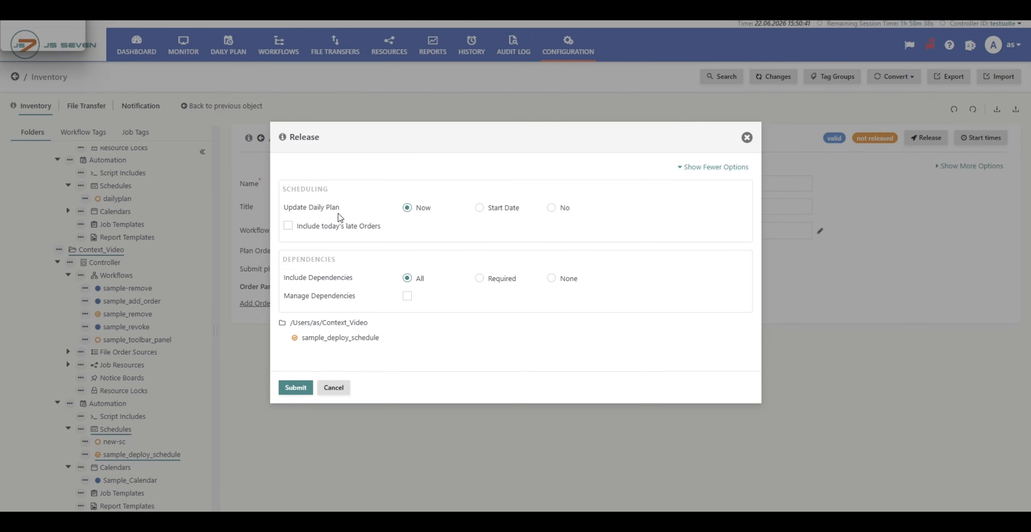
mouse_move(338, 211)
Step: Try updating the Daily Plan from start date 10.06.2026 and with No, and return the update option to Now
click(480, 207)
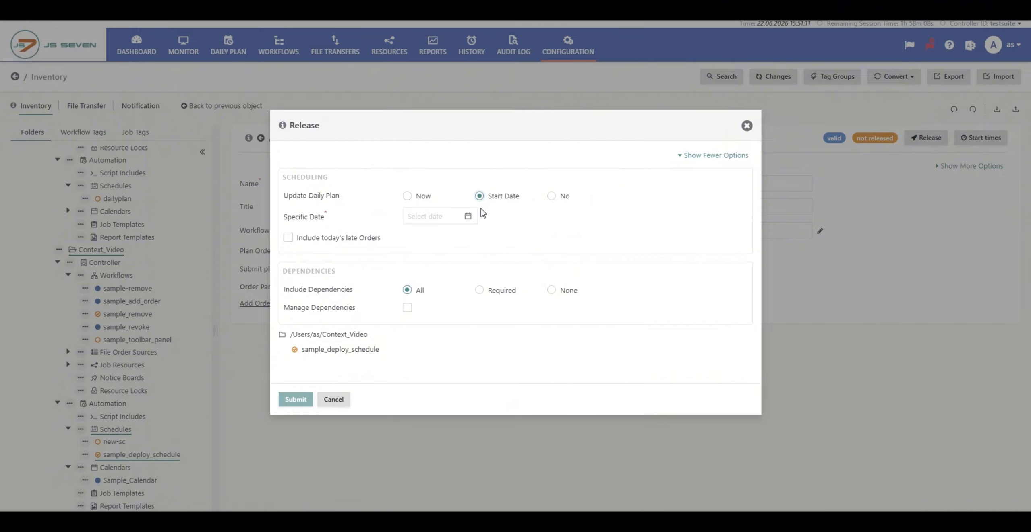
click(466, 220)
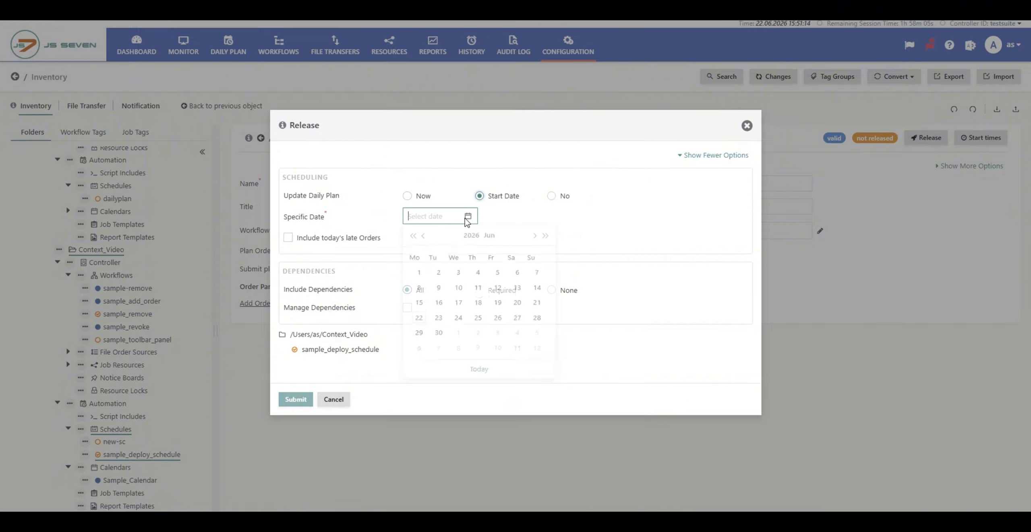
click(457, 288)
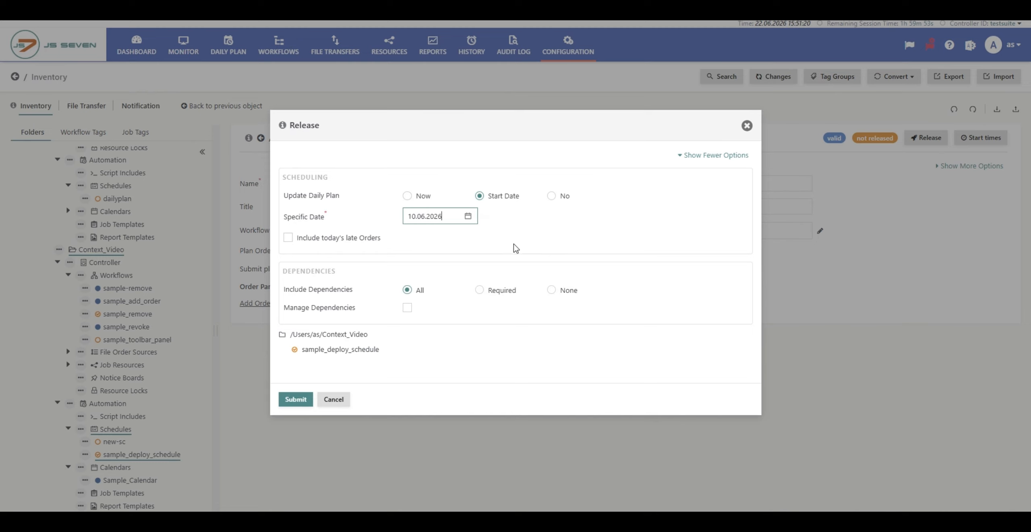
click(551, 197)
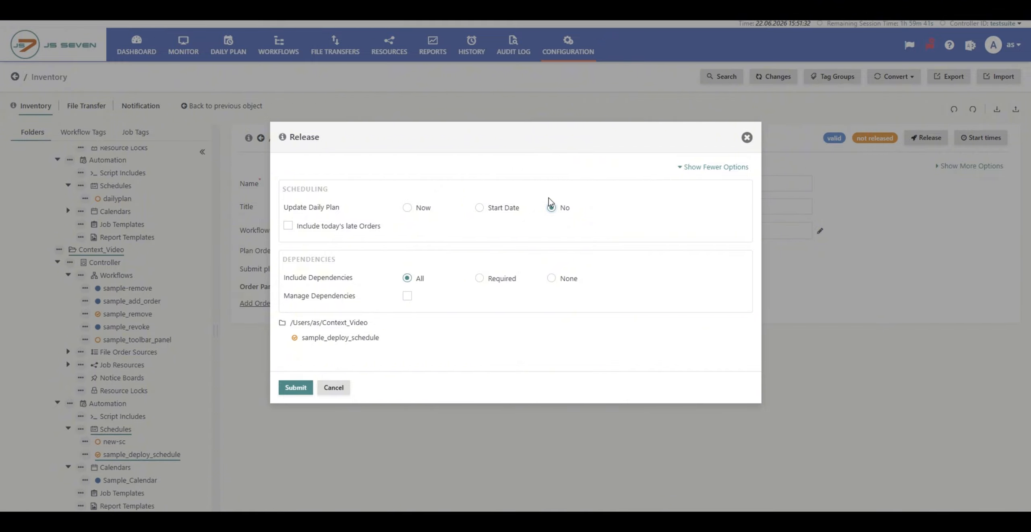
click(407, 208)
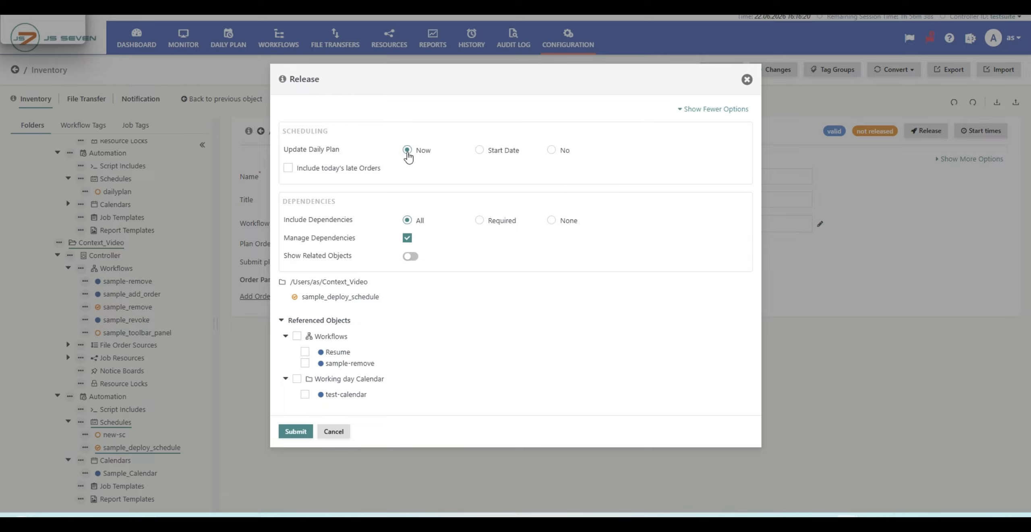
Step: Try including today's late Orders and limiting the included dependencies to Required and to None
click(288, 169)
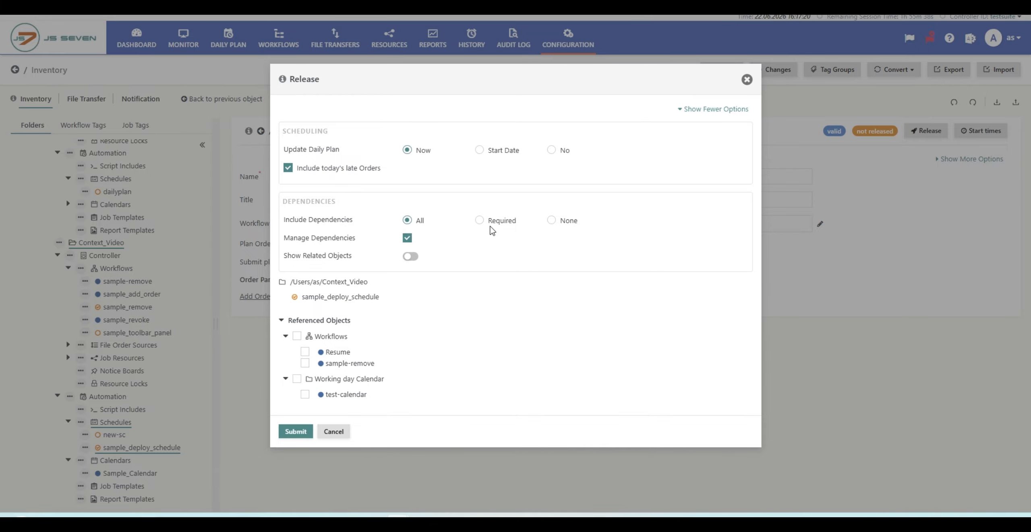
click(480, 221)
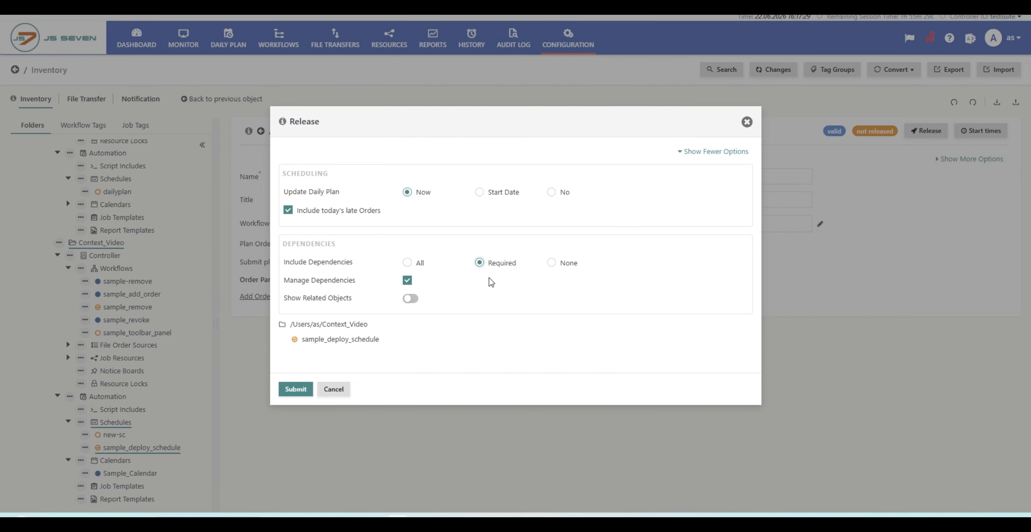
click(551, 263)
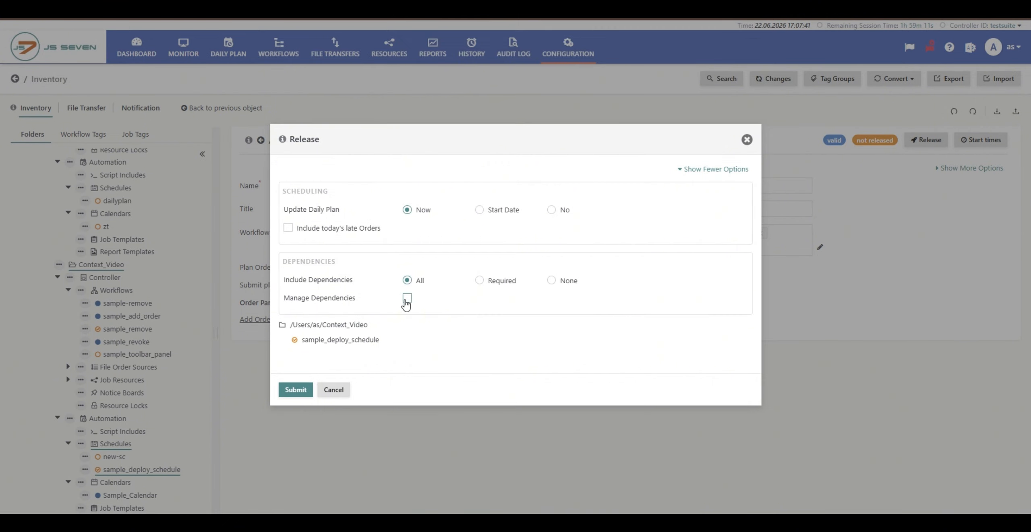
Step: Release sample_deploy_schedule with dependency management enabled, the referenced workflow TAG-A-Group-Tags-copy selected and related objects shown
click(407, 298)
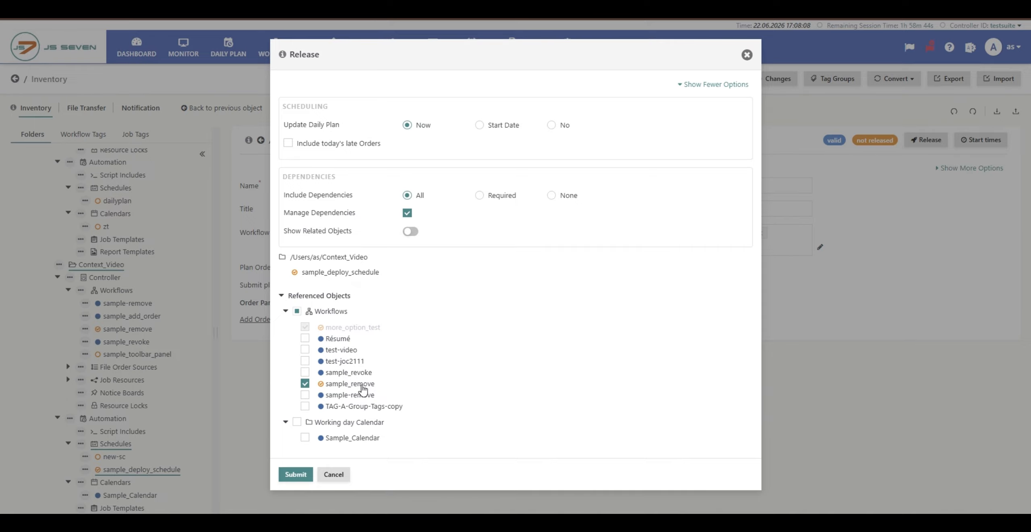
click(305, 339)
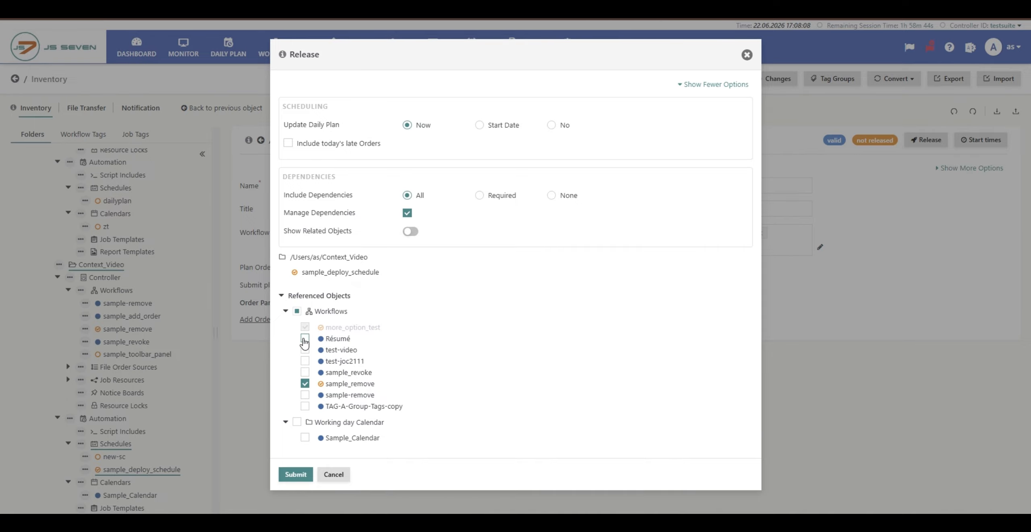
click(305, 403)
click(304, 340)
click(404, 235)
click(295, 475)
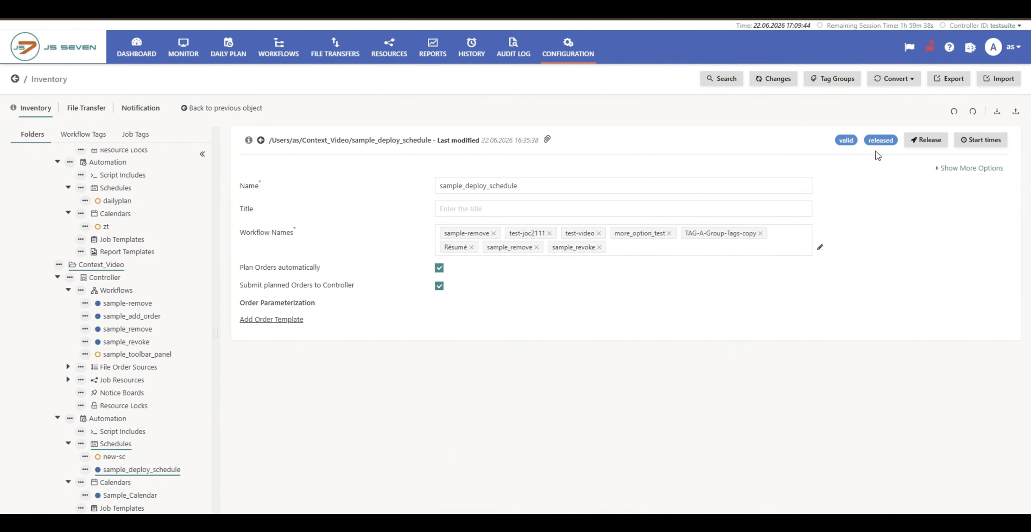
Step: Read the context help for releasing an object, covering Daily Plan updates, dependencies and references
click(916, 143)
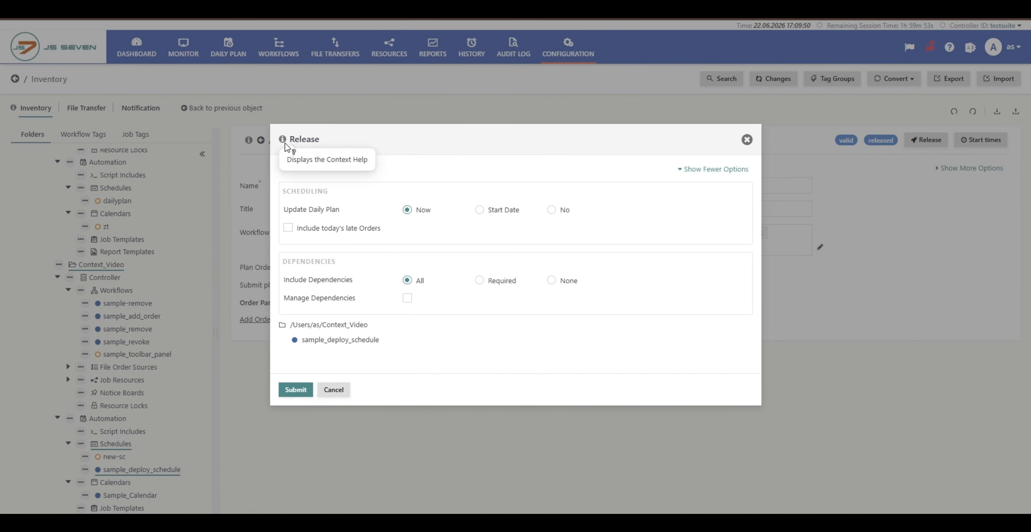
click(284, 142)
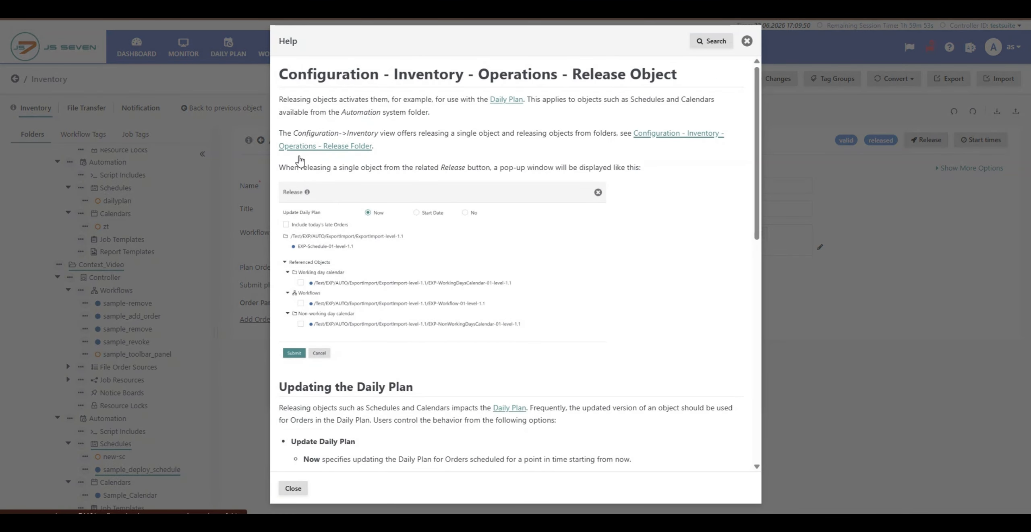
scroll(367, 195, down, 9)
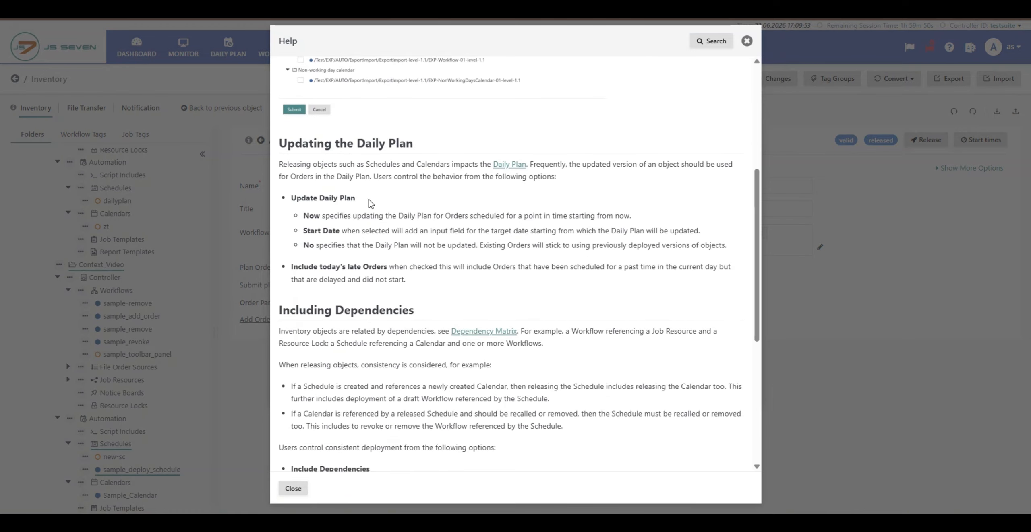
scroll(368, 200, down, 3)
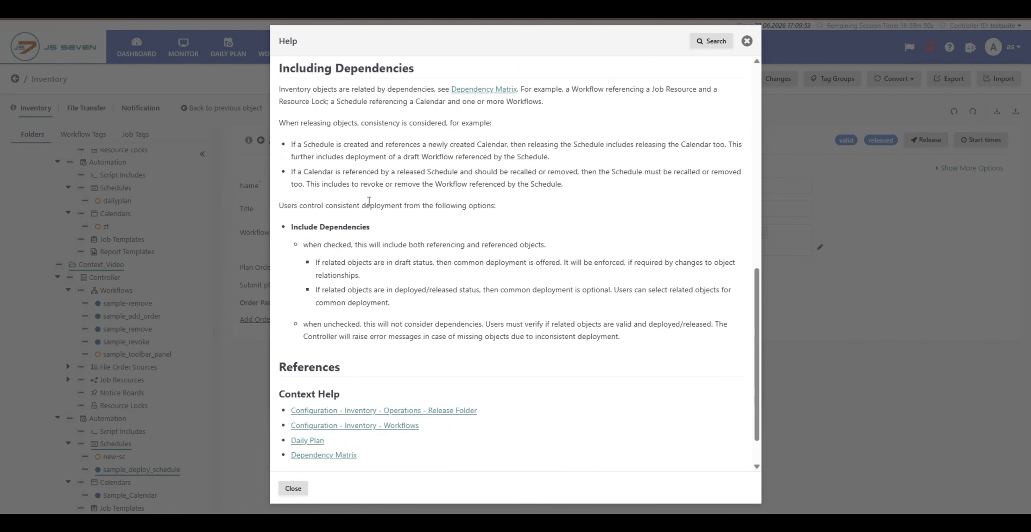
scroll(369, 200, down, 1)
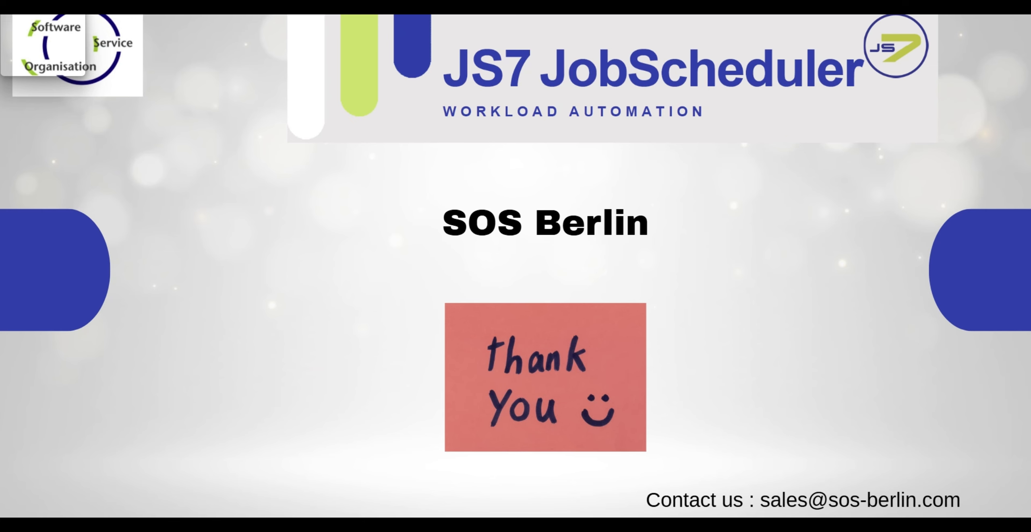